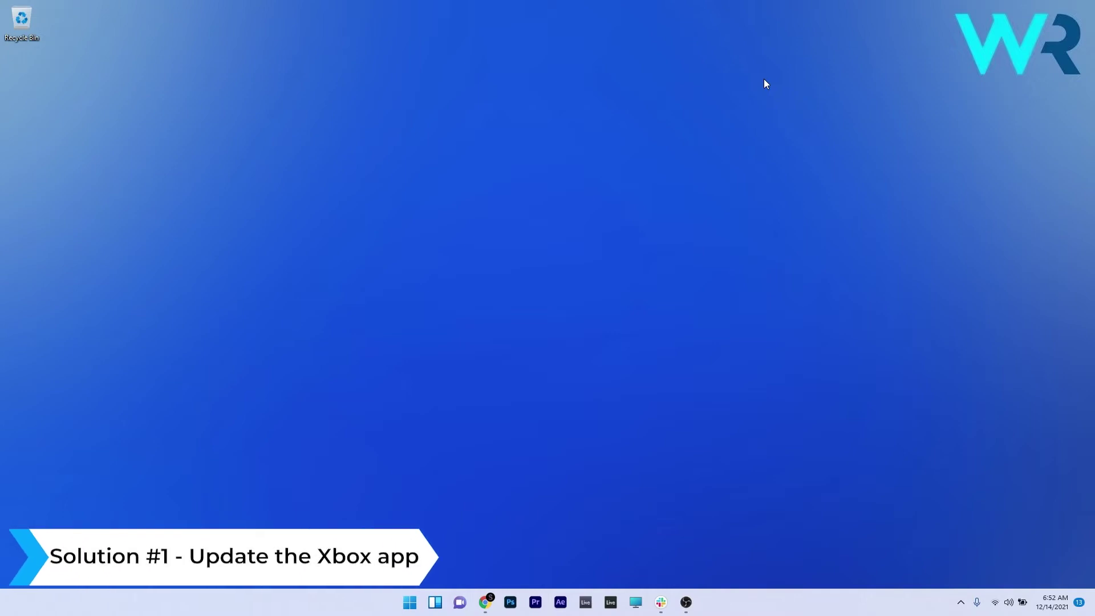
- Open Microsoft Store and get the available updates for installed apps from its library
left_click(411, 606)
type("store")
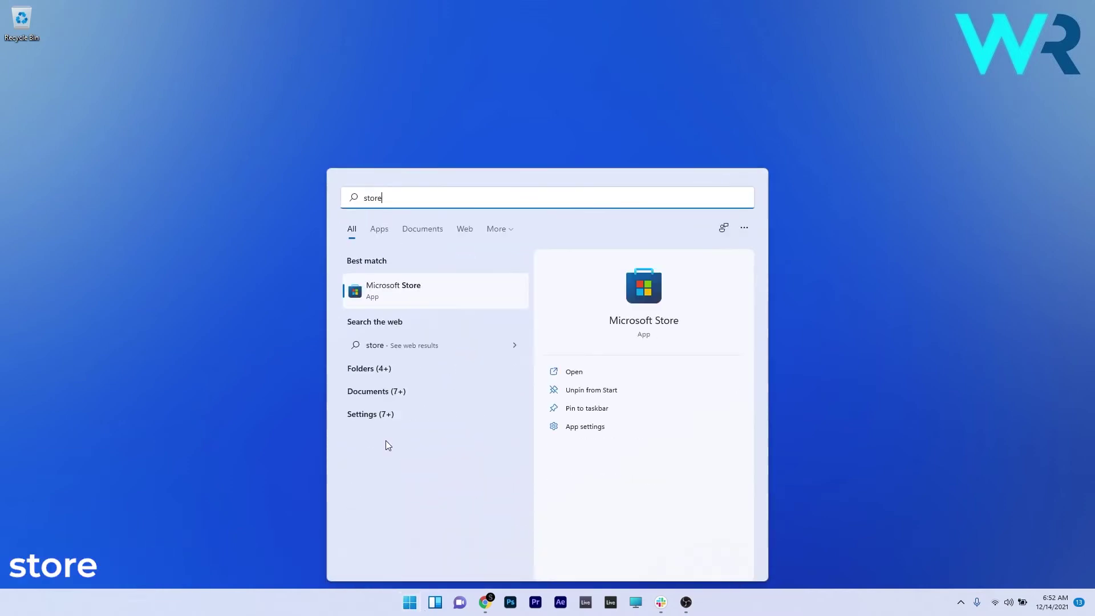
left_click(447, 292)
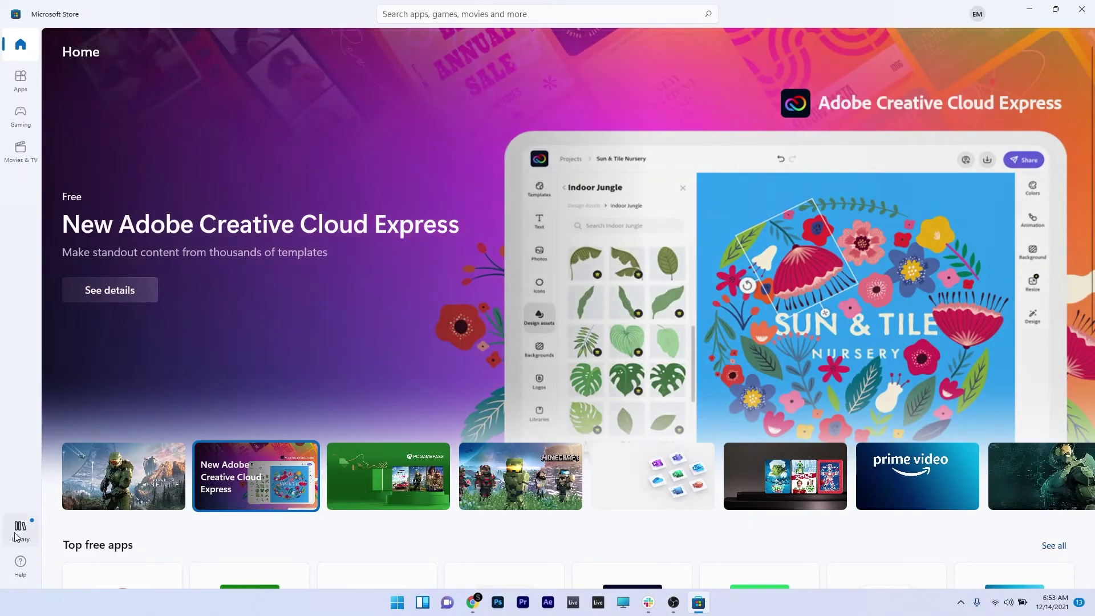
left_click(19, 530)
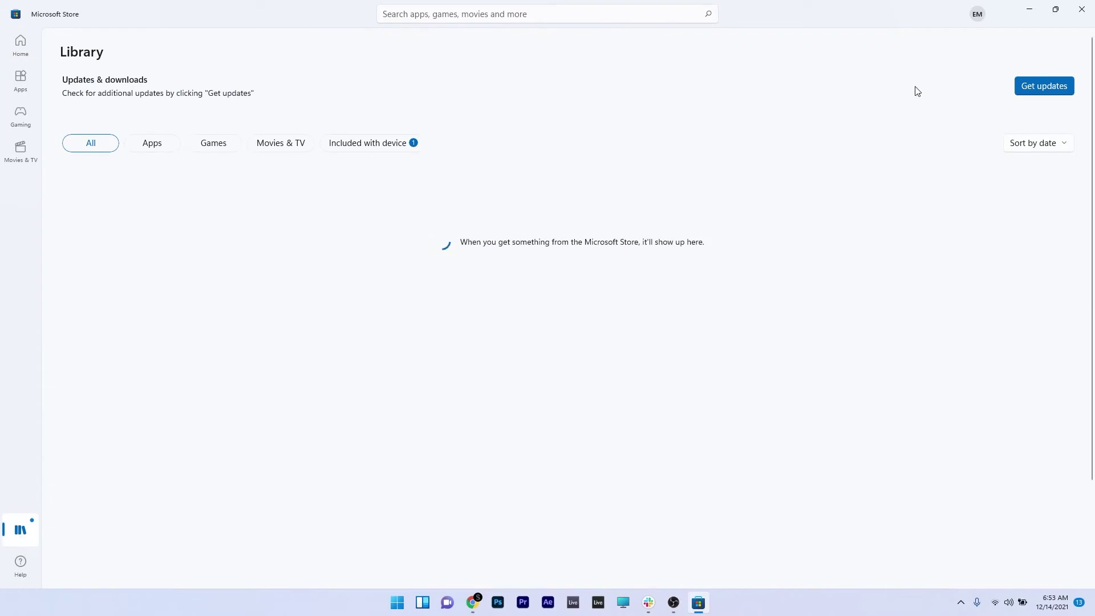
left_click(1044, 86)
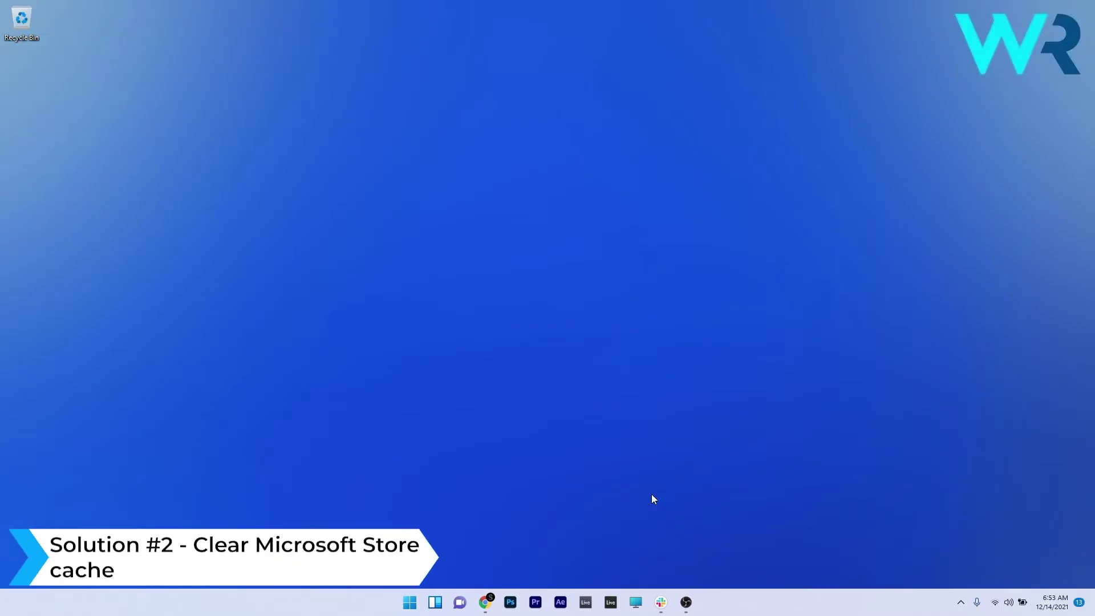
- Clear the Microsoft Store cache by running wsreset, and close its console window
key("super+r")
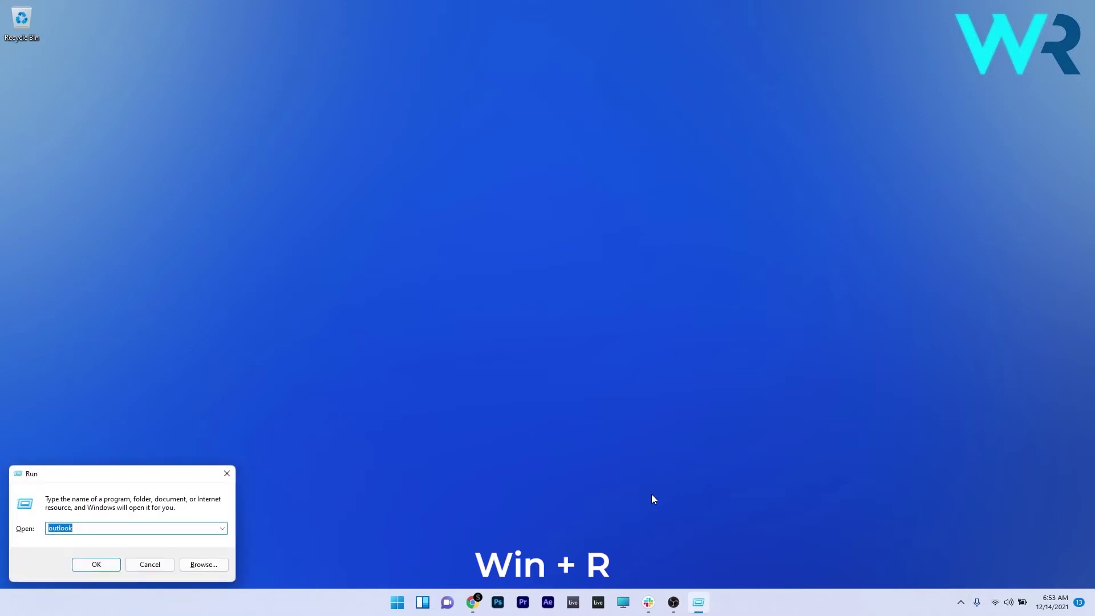
type("wsreset")
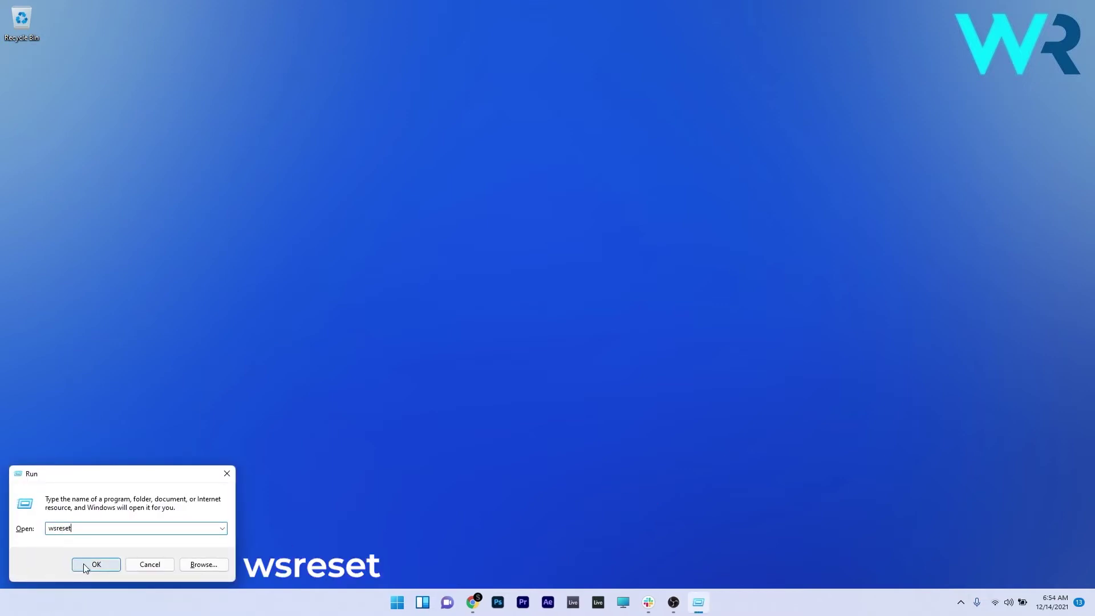
left_click(85, 566)
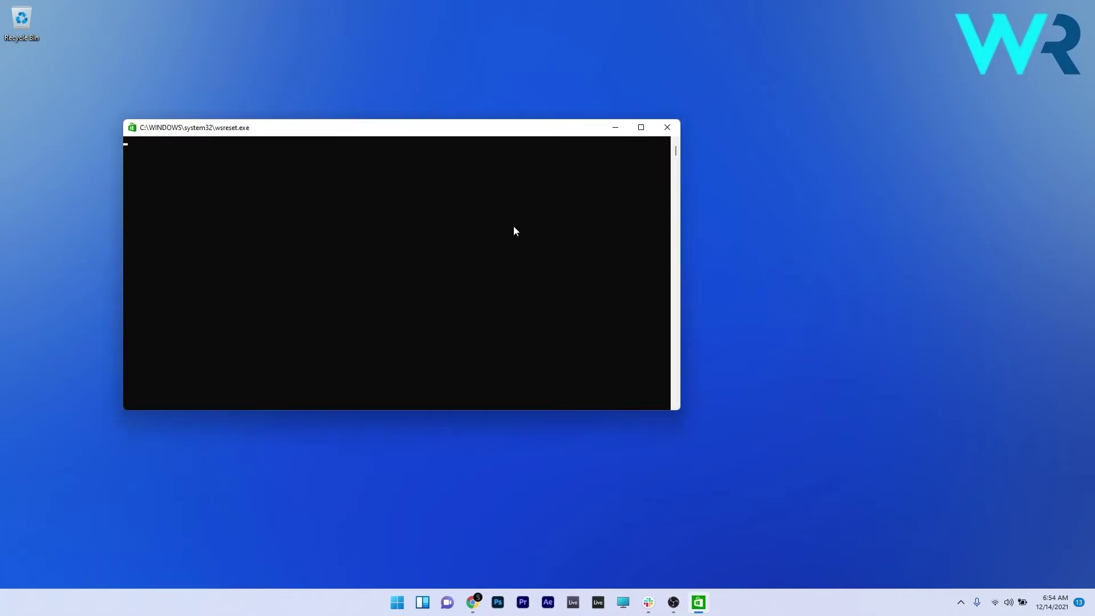
left_click(667, 127)
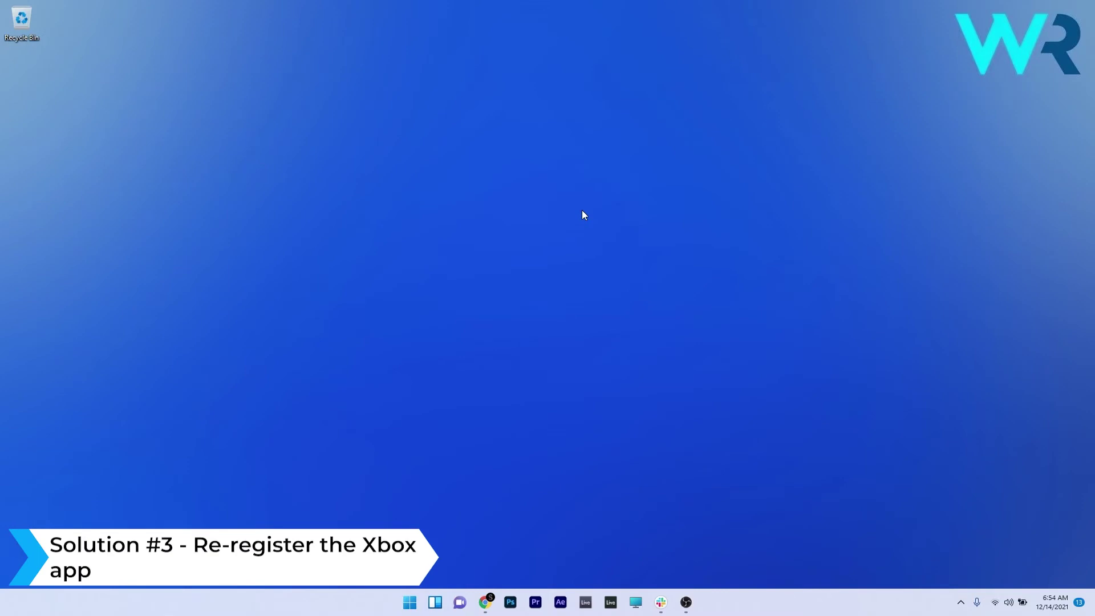
- In an administrator Windows Terminal, enter the Get-AppXPackage commands that re-register apps from AppXManifest.xml, ending with the -AllUsers | Foreach variant
right_click(408, 601)
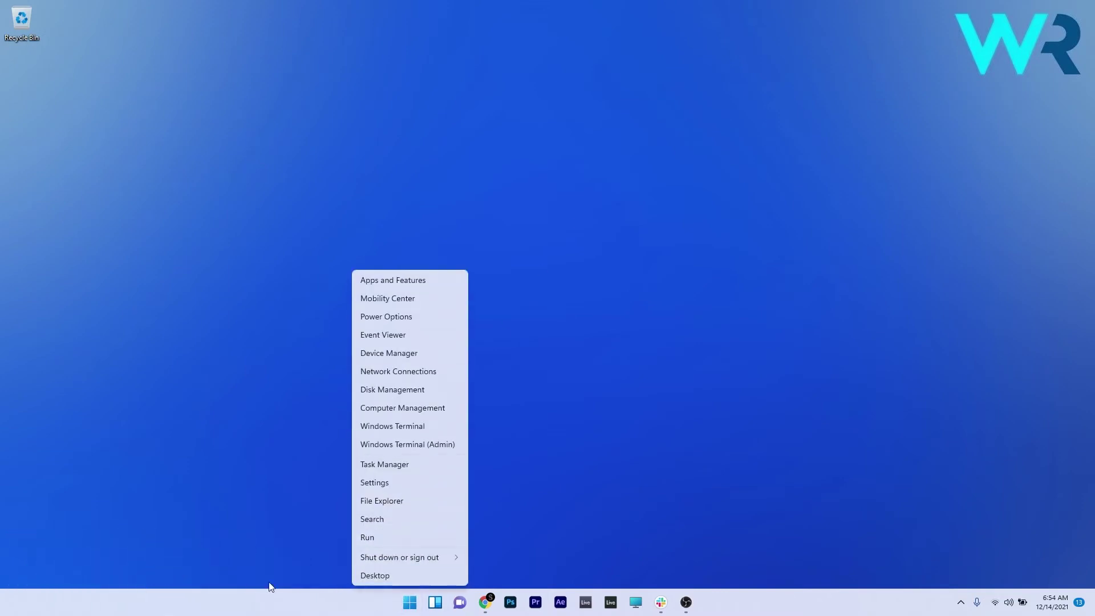
left_click(411, 445)
type("Get-AppXPackage -AllUsers |Where-Object {$_.InstallLocation -like \"SystemApps\"} | Foreach {Add-AppxPackage -DisableDevelopmentMode -Register \"$($_.InstallLocation)\\AppXManifest.xml\"}")
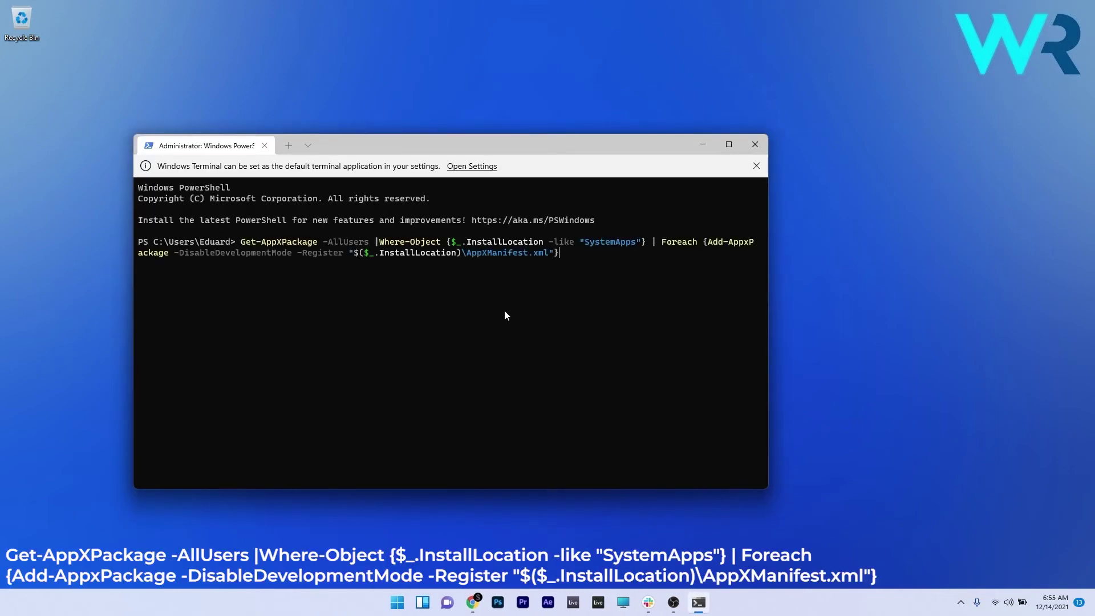
key("Escape")
type("Get-AppXPackage | % {Add-AppxPackage -DisableDevelopmentMode -Register \"$($_.InstallLocation)\\AppXManifest.xml\" -verbose}")
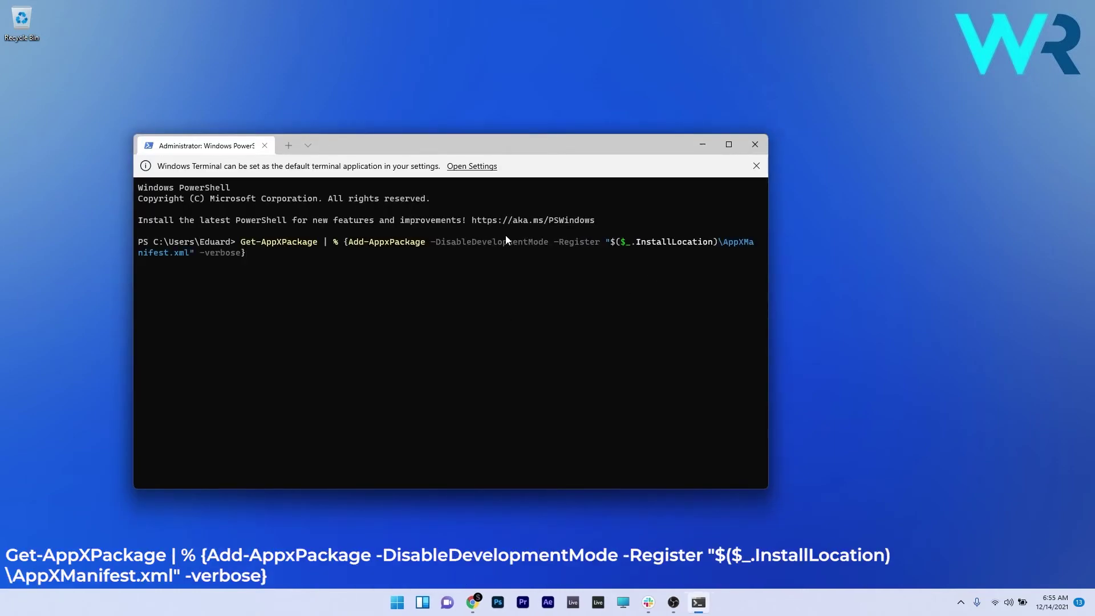
key("Escape")
type("Get-AppXPackage -AllUsers | Foreach {Add-AppxPackage -DisableDevelopmentMode -Register \"$($_.InstallLocation)\\AppXManifest.xml\"}")
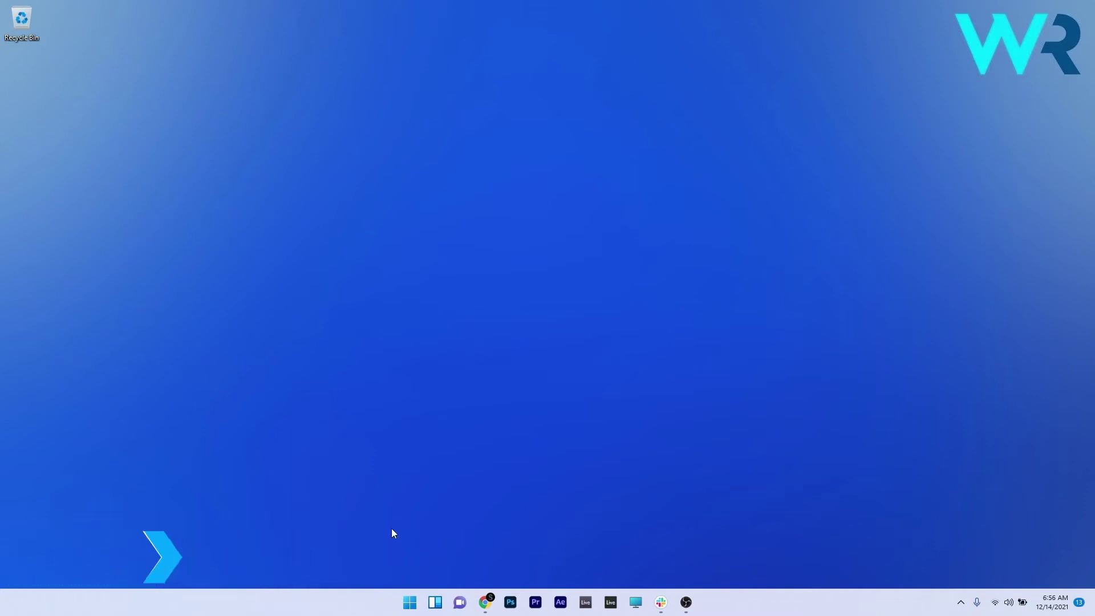
- Run the Windows Store Apps troubleshooter from the other troubleshooters in the Windows system settings
left_click(413, 607)
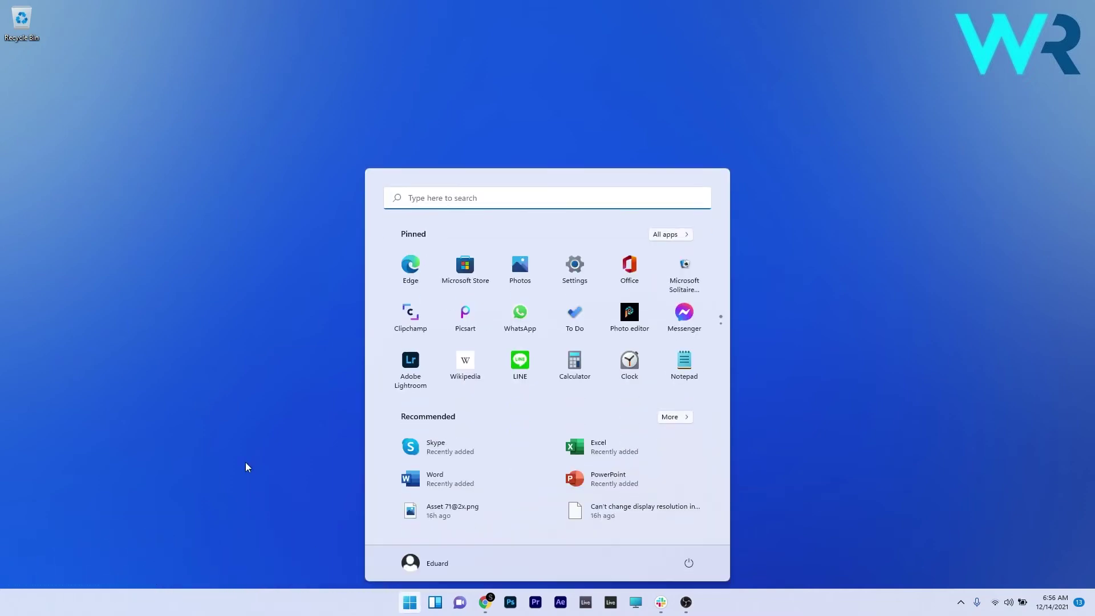
left_click(575, 266)
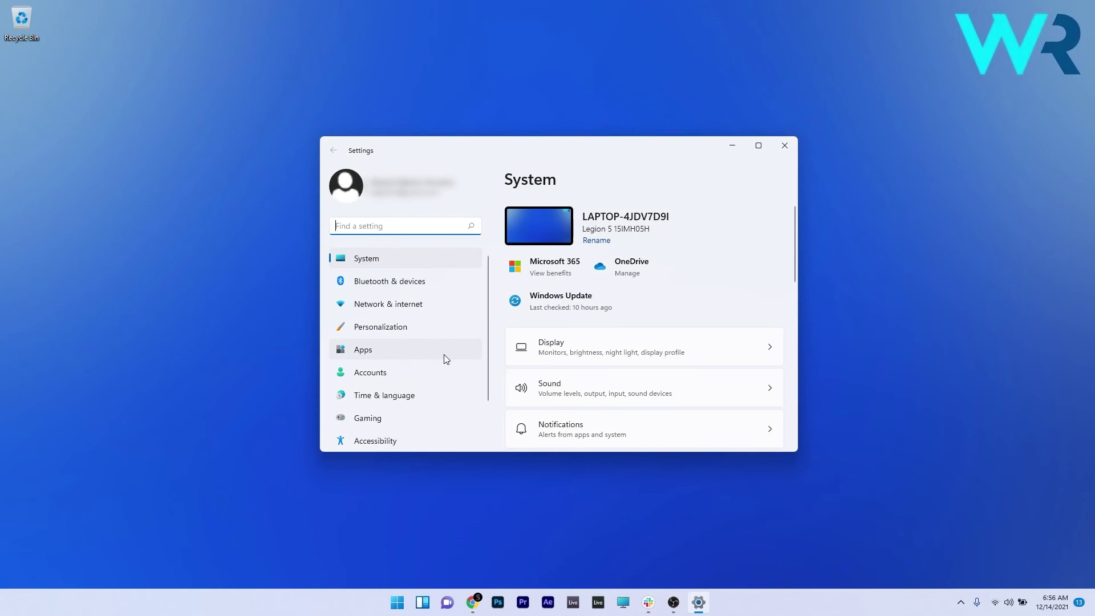
left_click(379, 261)
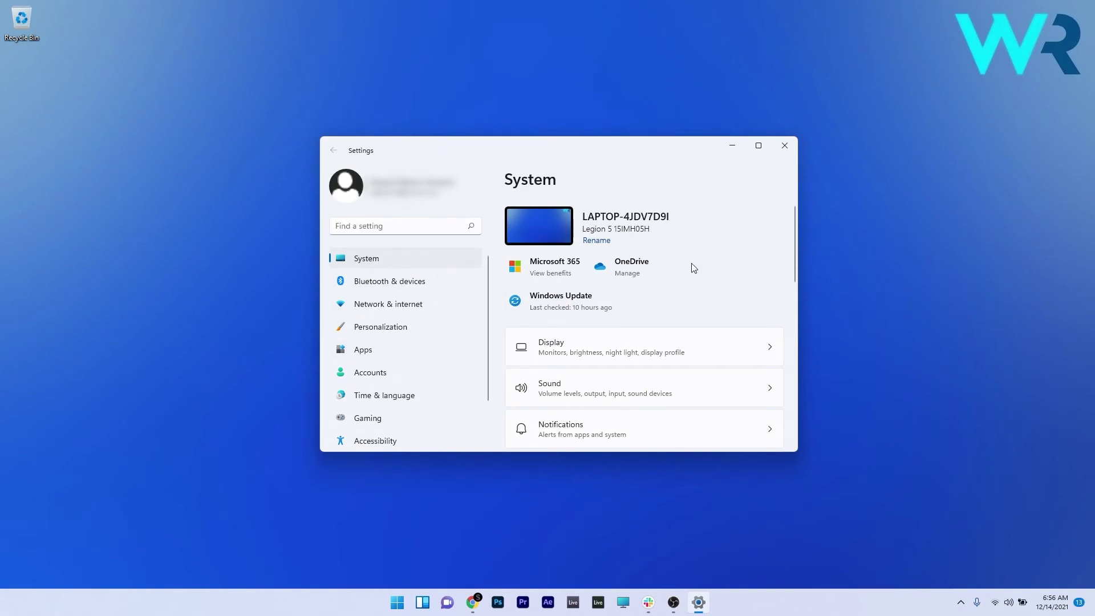
scroll(695, 267, "down", 6)
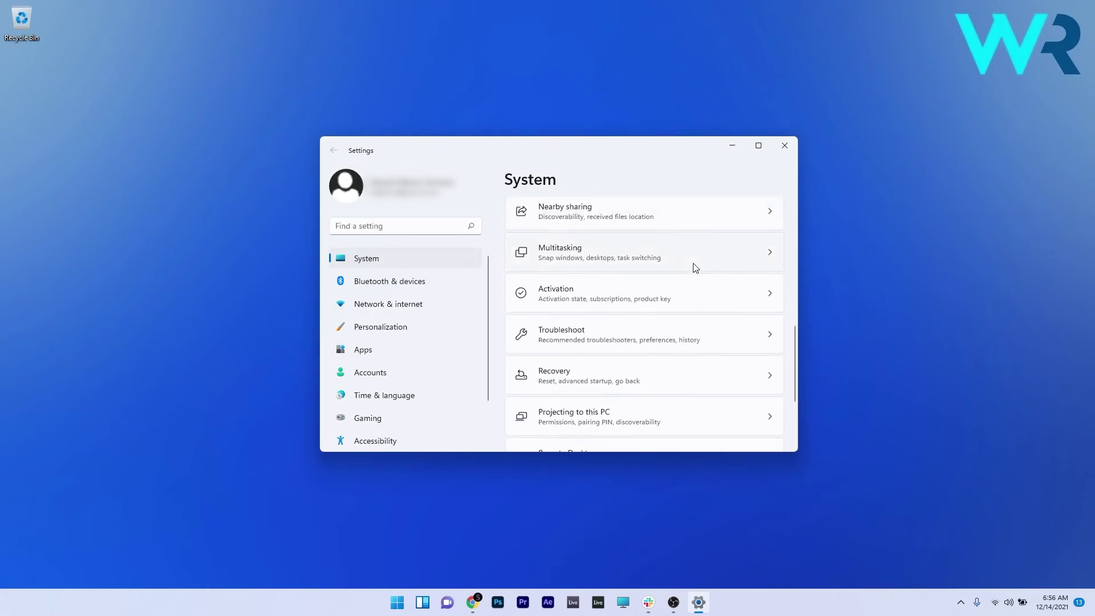
left_click(768, 342)
scroll(766, 342, "down", 2)
left_click(616, 367)
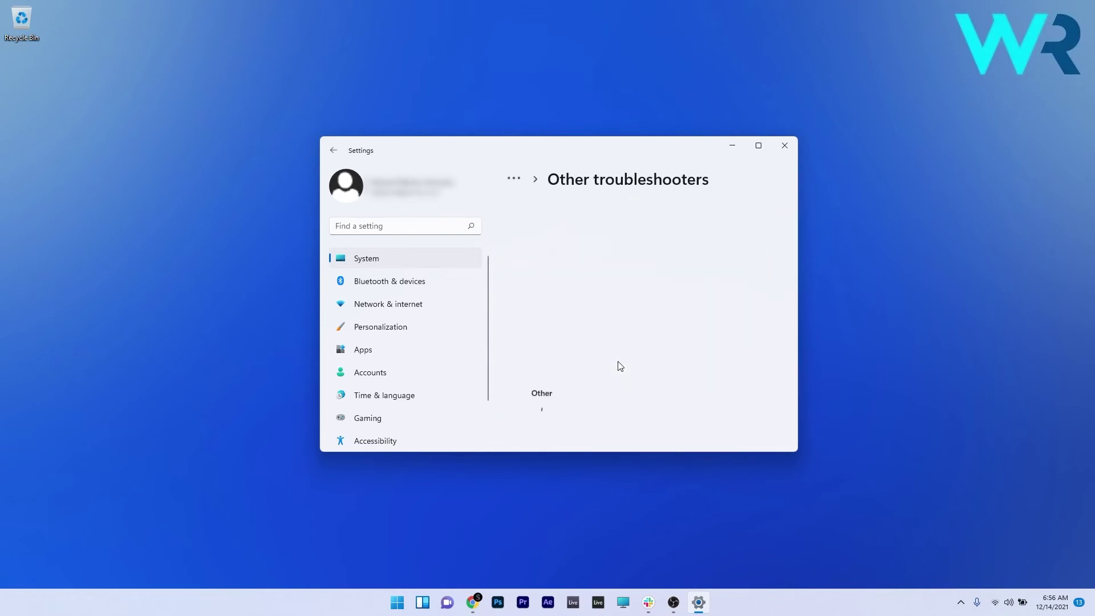
scroll(667, 303, "down", 12)
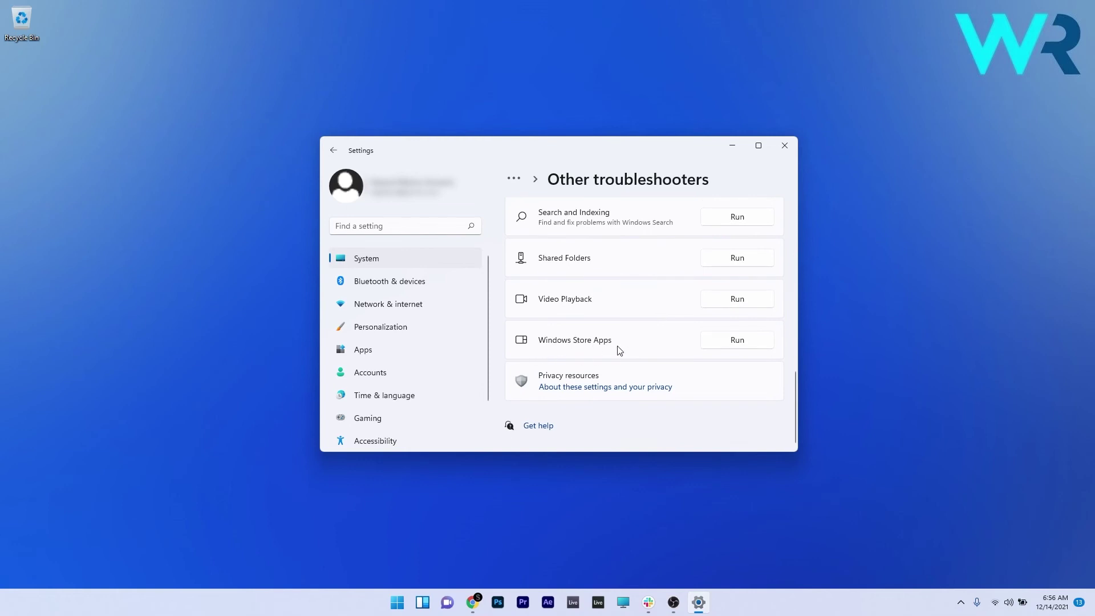
left_click(736, 341)
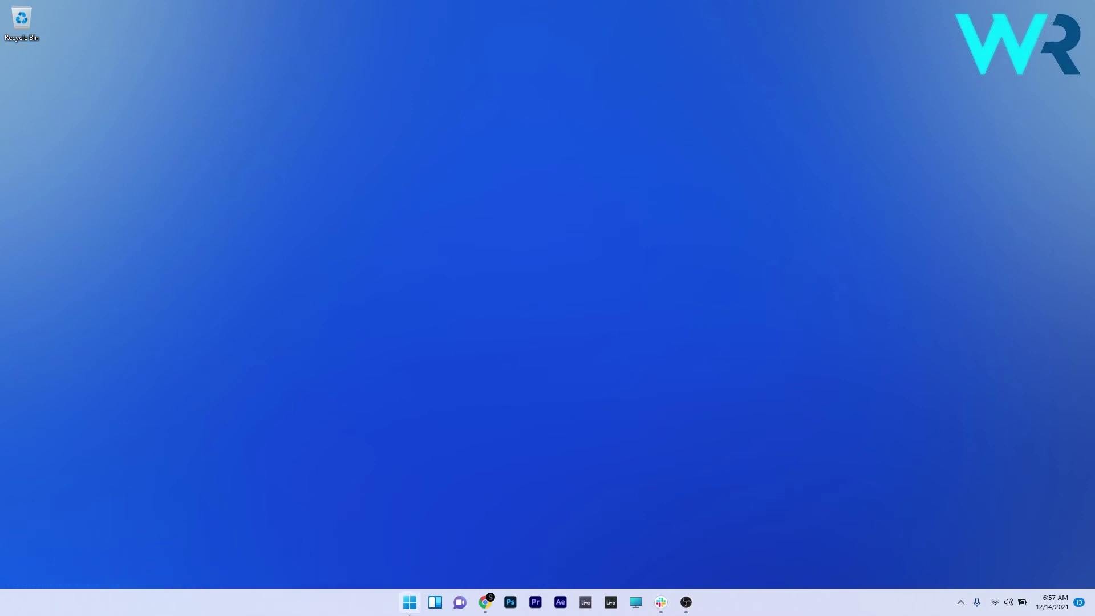
- Search the installed apps list in Windows Settings for "xbox"
left_click(409, 605)
left_click(576, 266)
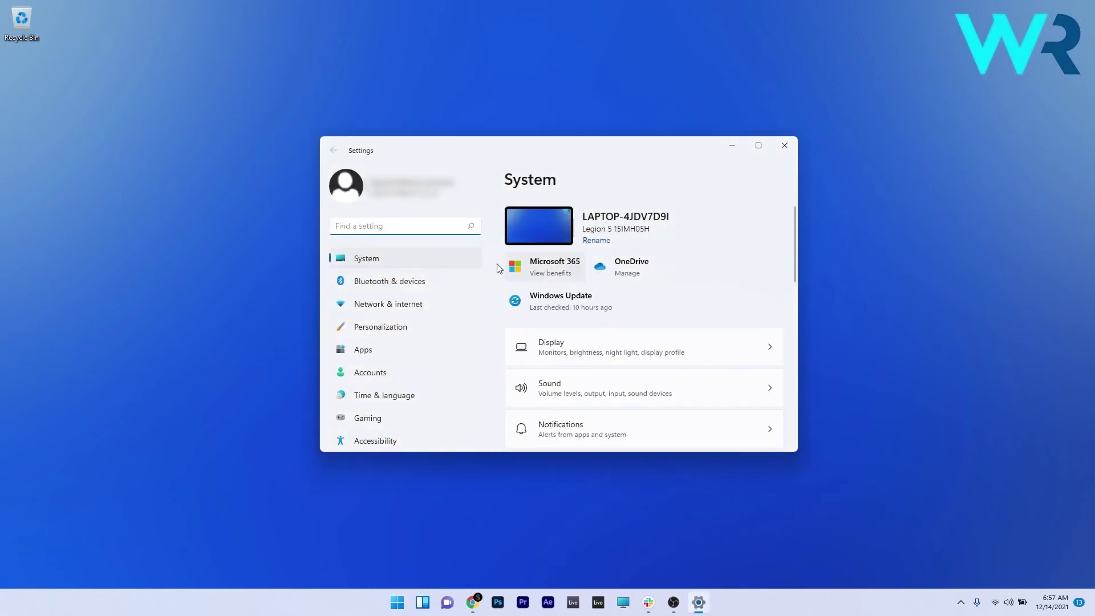
left_click(378, 355)
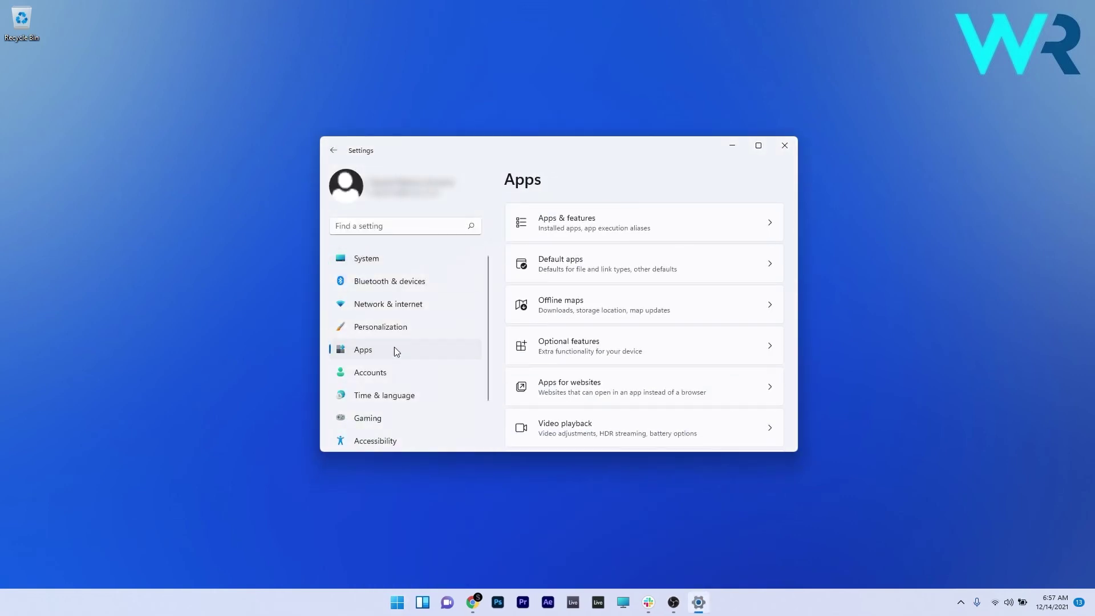
left_click(696, 225)
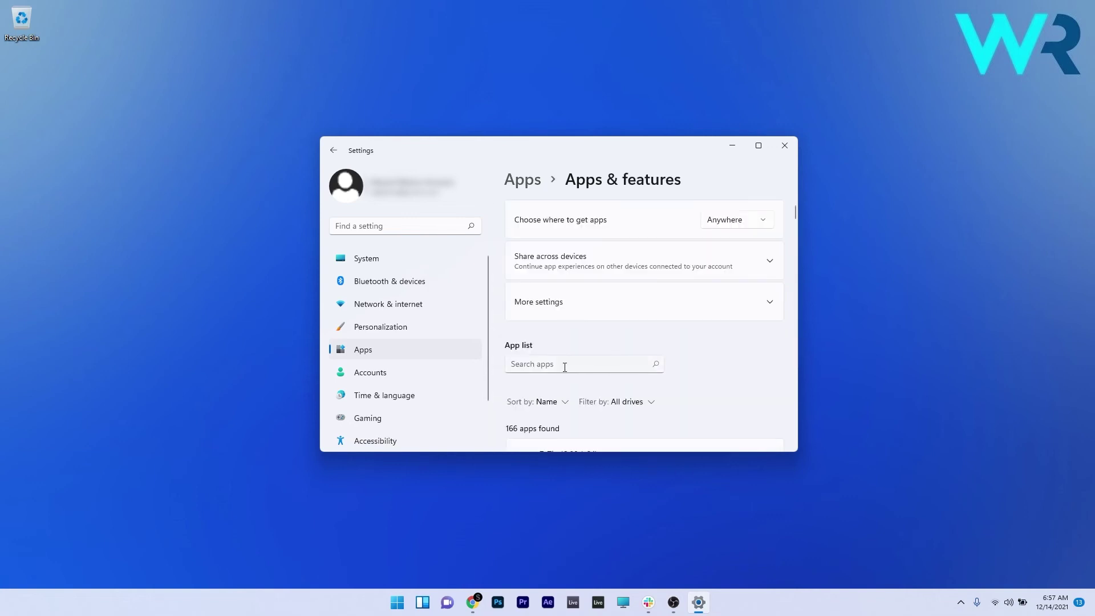
left_click(564, 367)
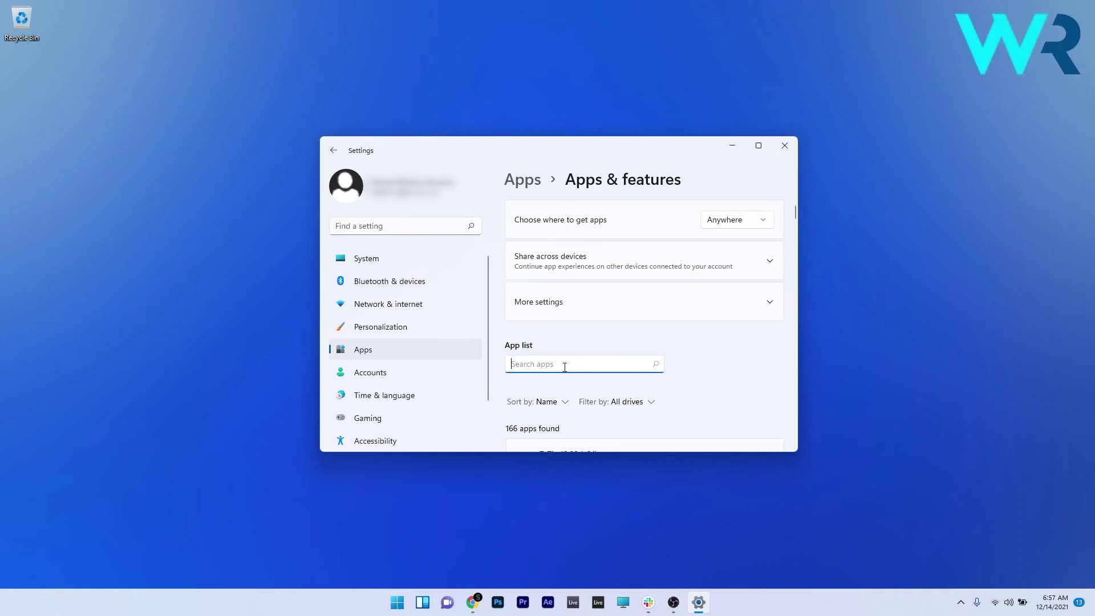
type("xbox")
scroll(582, 365, "down", 2)
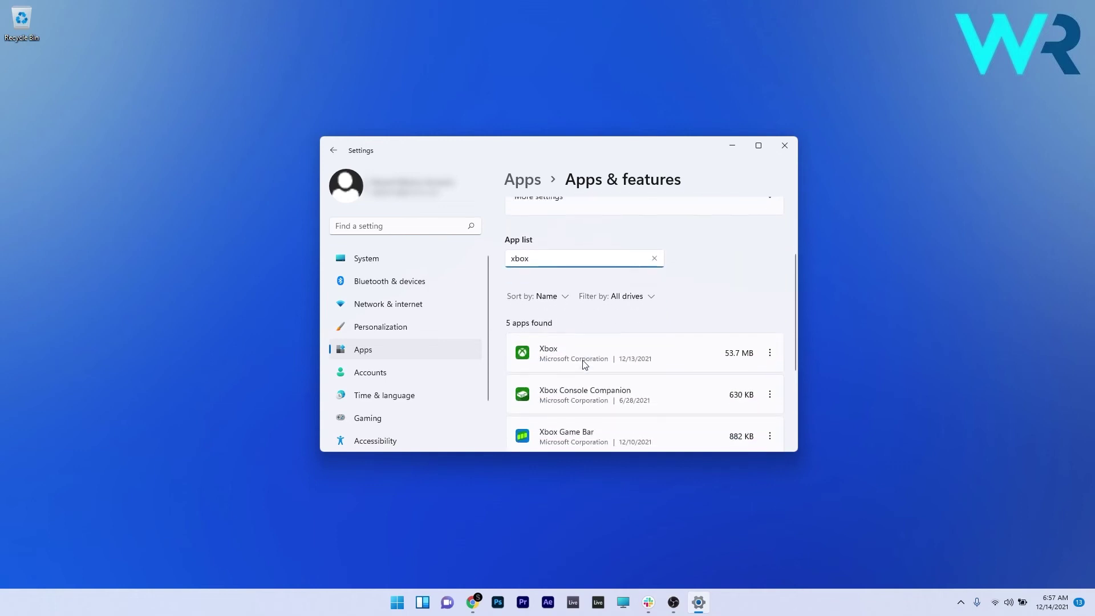
scroll(585, 365, "down", 2)
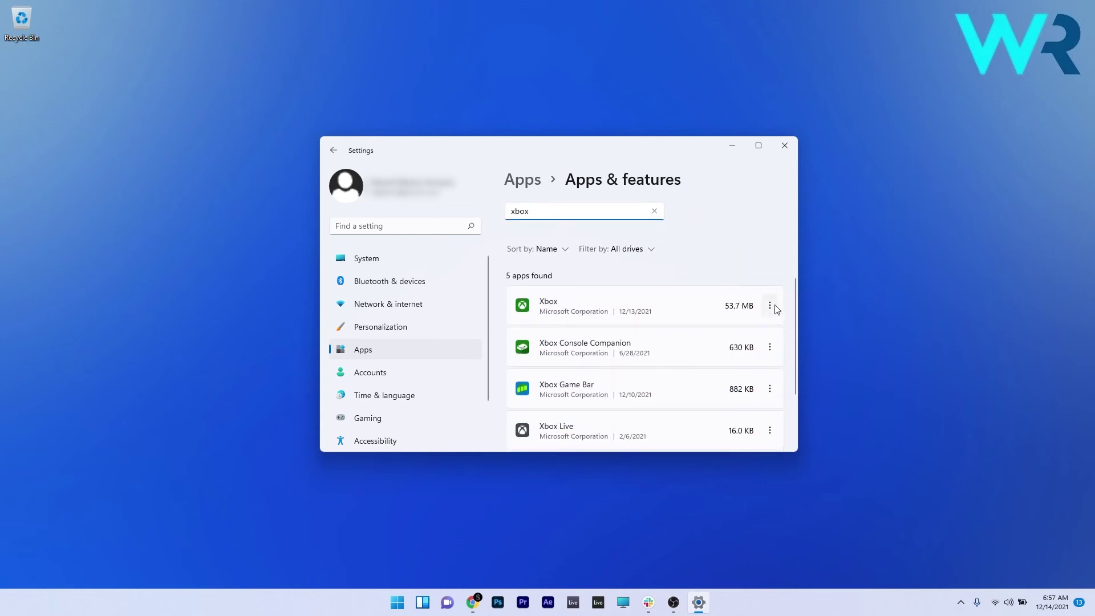
- Open the Xbox app's advanced options and examine its repair, reset and uninstall options
left_click(775, 307)
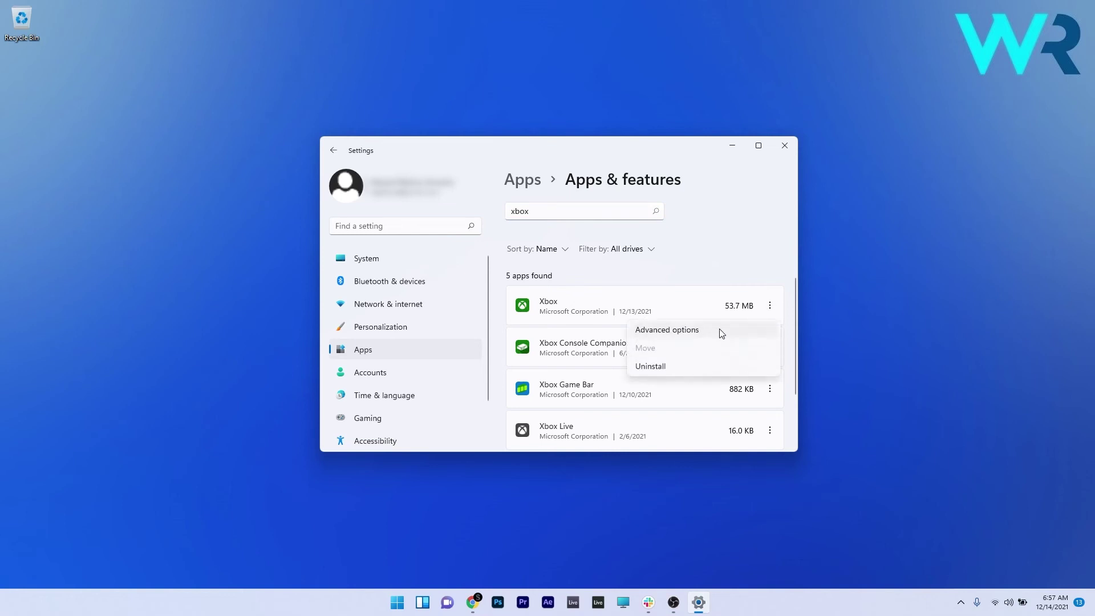
left_click(667, 330)
scroll(705, 333, "down", 15)
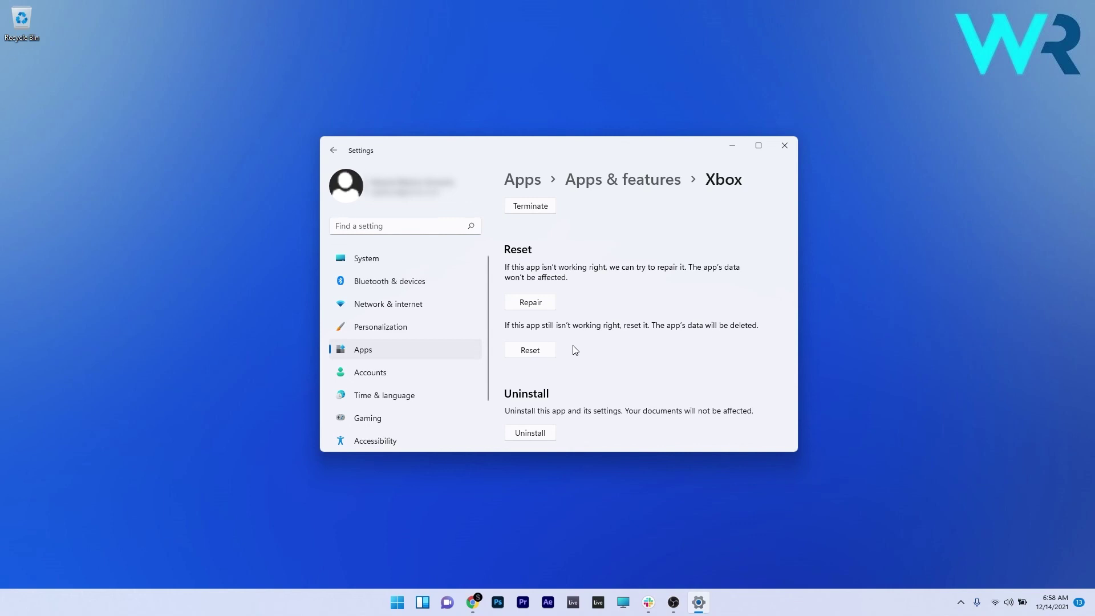
scroll(599, 339, "down", 1)
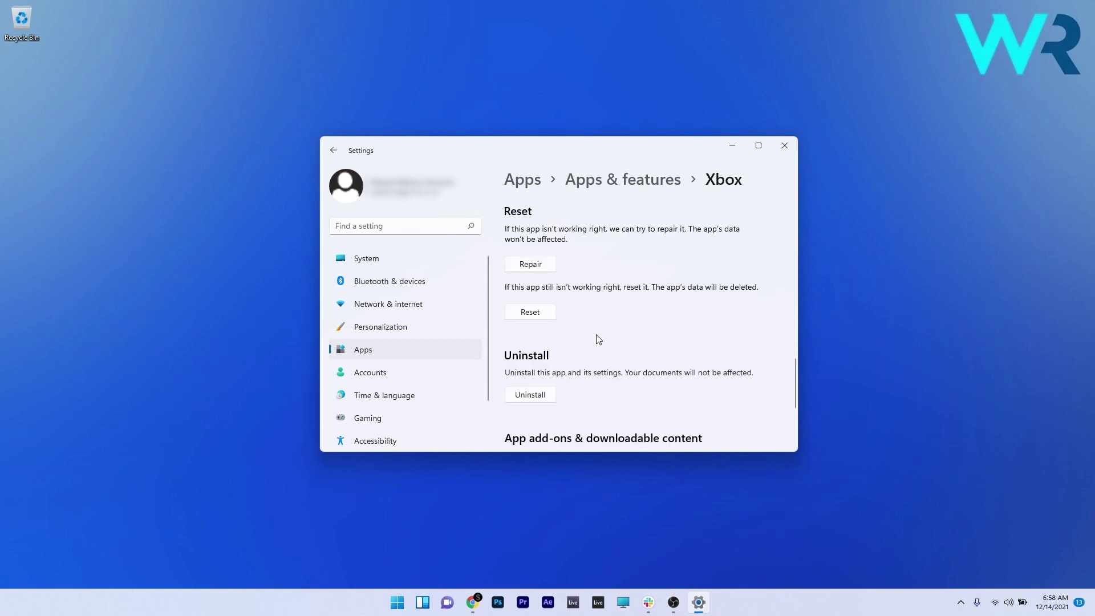
scroll(599, 339, "down", 2)
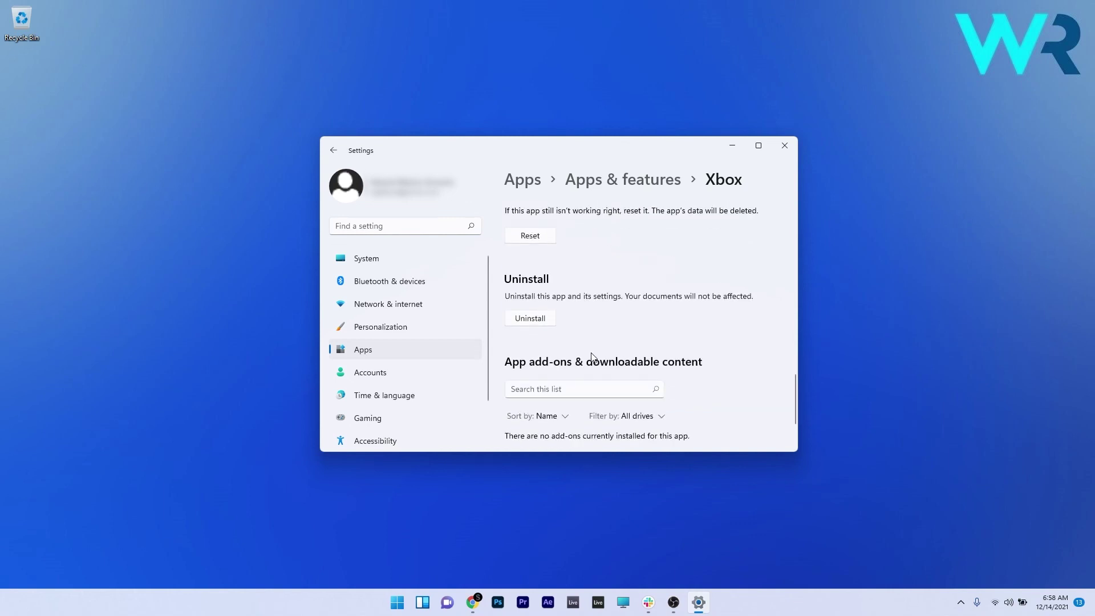